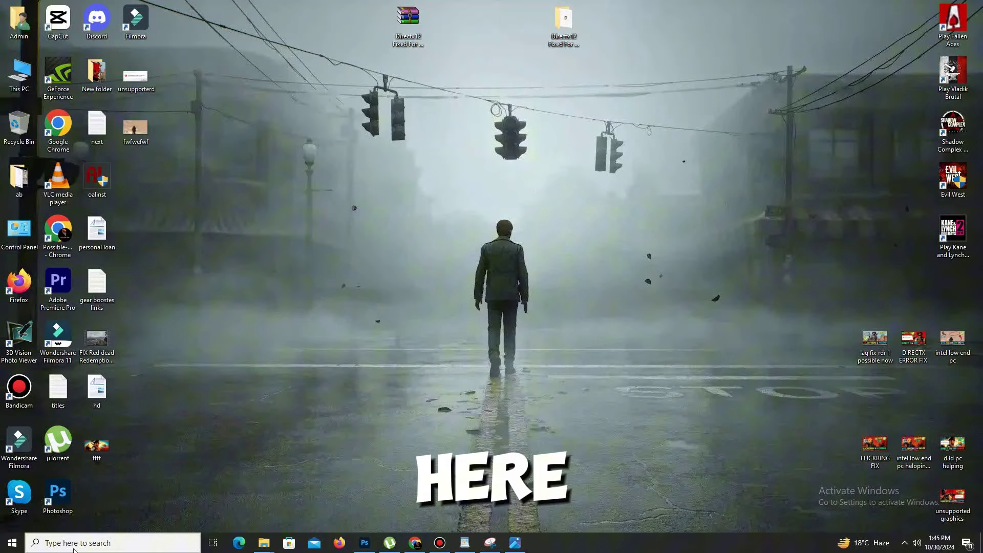
Launch Settings from the taskbar search ('sett') and open the Privacy page
click(82, 544)
text(settings)
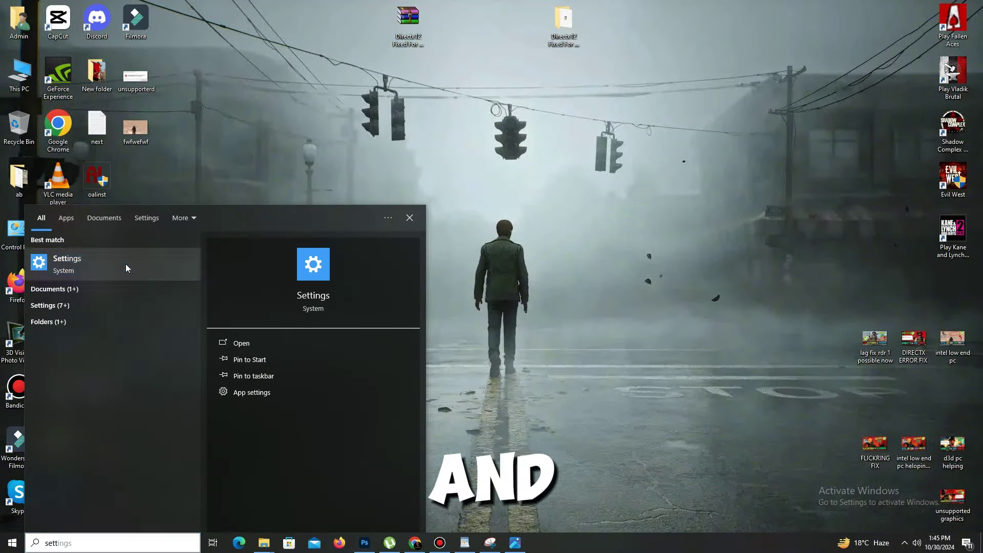
click(125, 266)
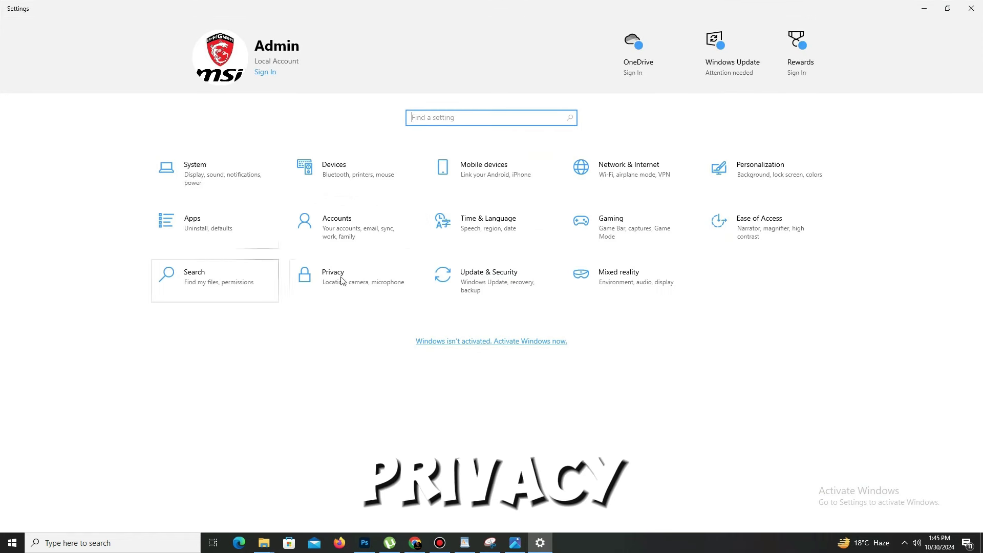
click(372, 287)
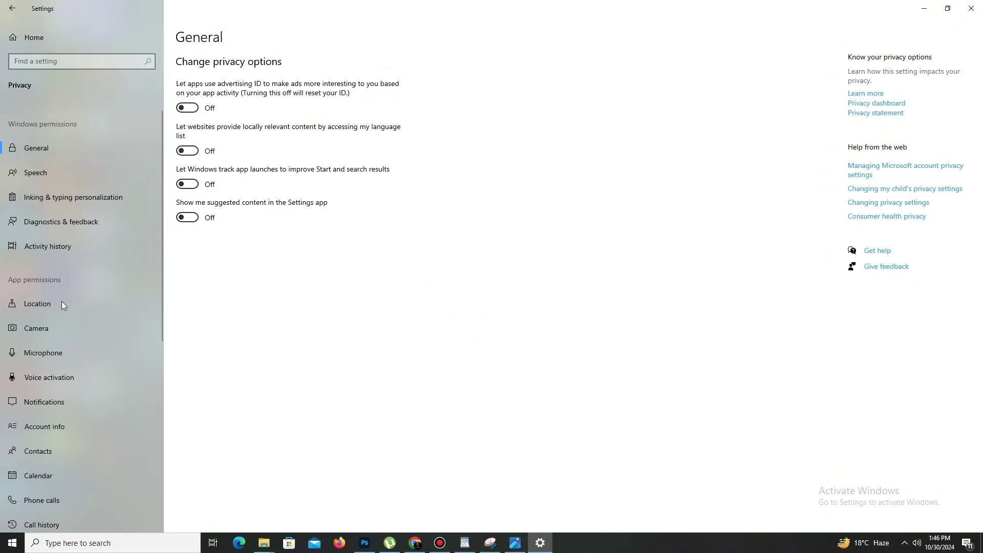
Go to Background apps in the Privacy sidebar, with 'Let apps run in the background' Off
scroll(60, 322, down, 6)
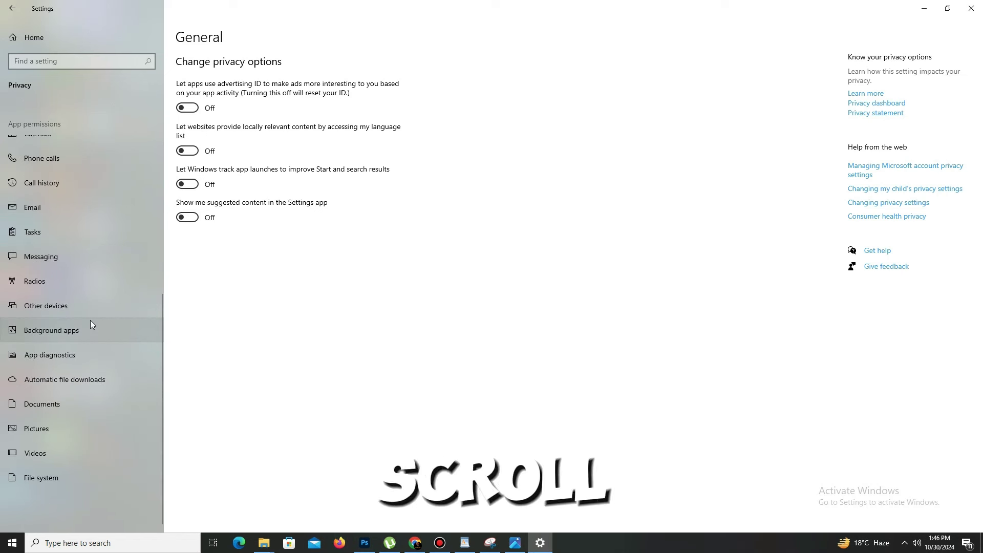
click(57, 333)
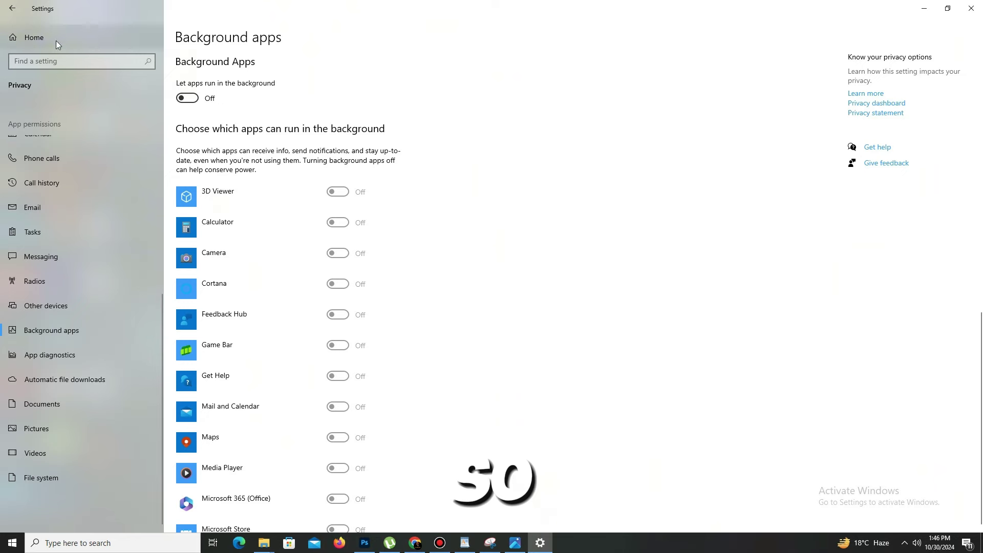
Confirm Game Mode is On under Gaming, then return to the Settings home page
click(6, 12)
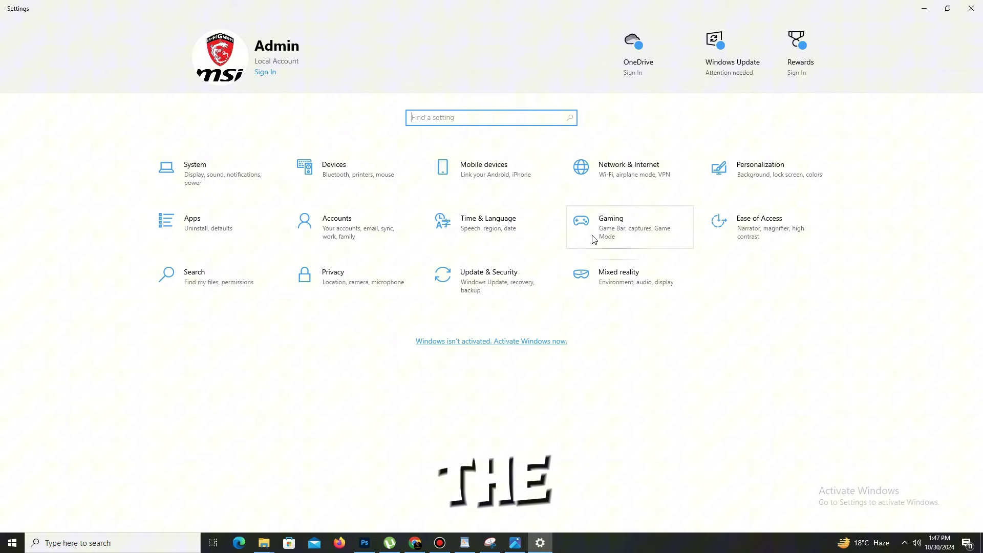
click(630, 234)
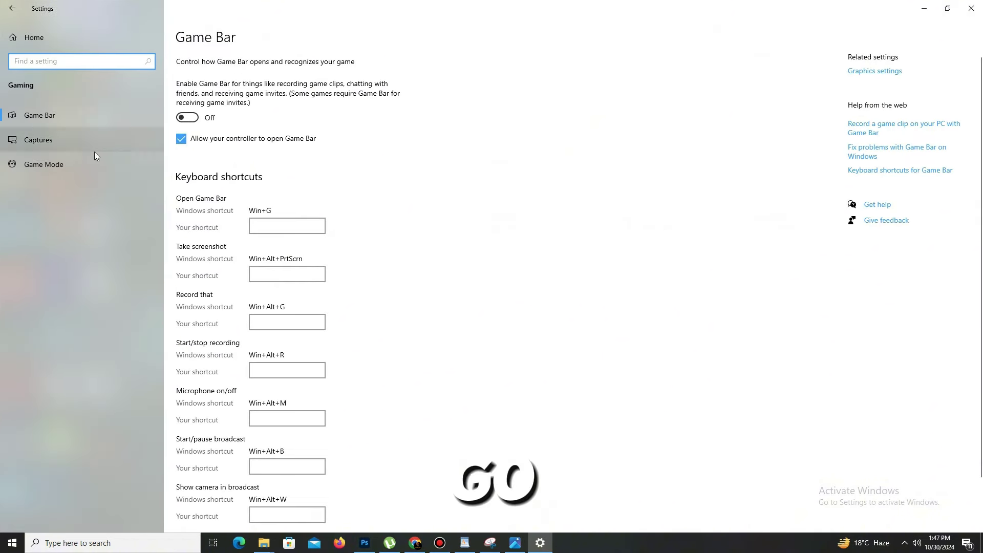
click(47, 167)
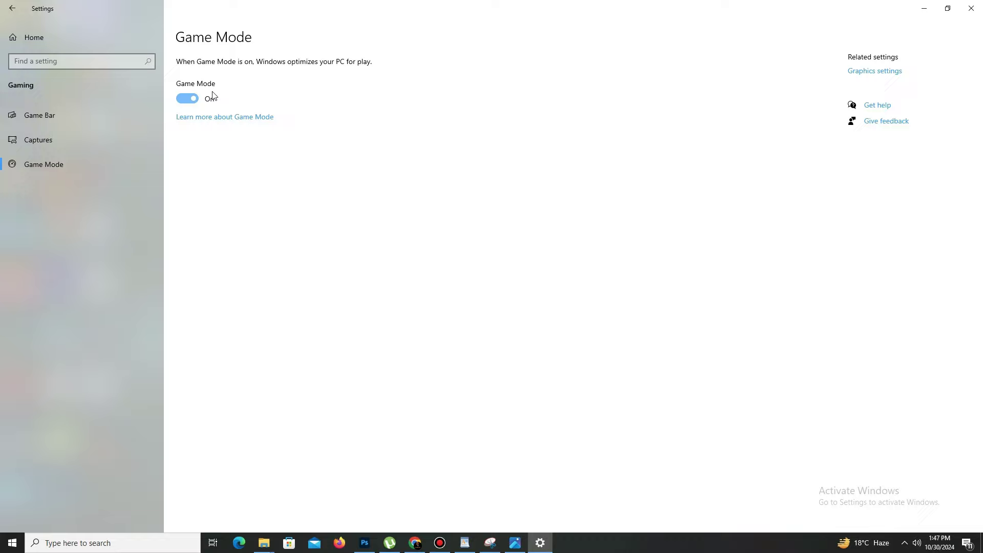
click(12, 8)
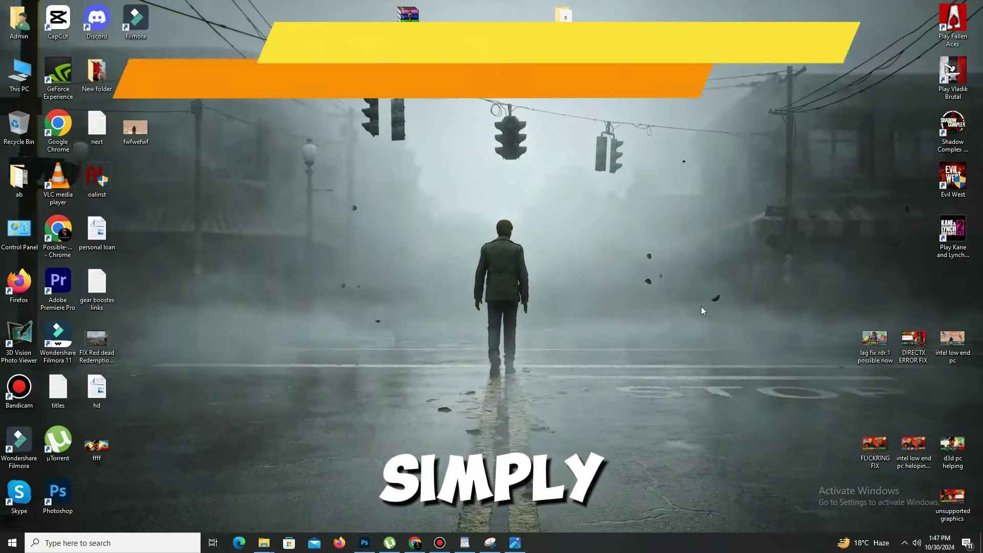
Launch Task Manager from the taskbar menu, move it toward the centre and review running processes
right_click(641, 549)
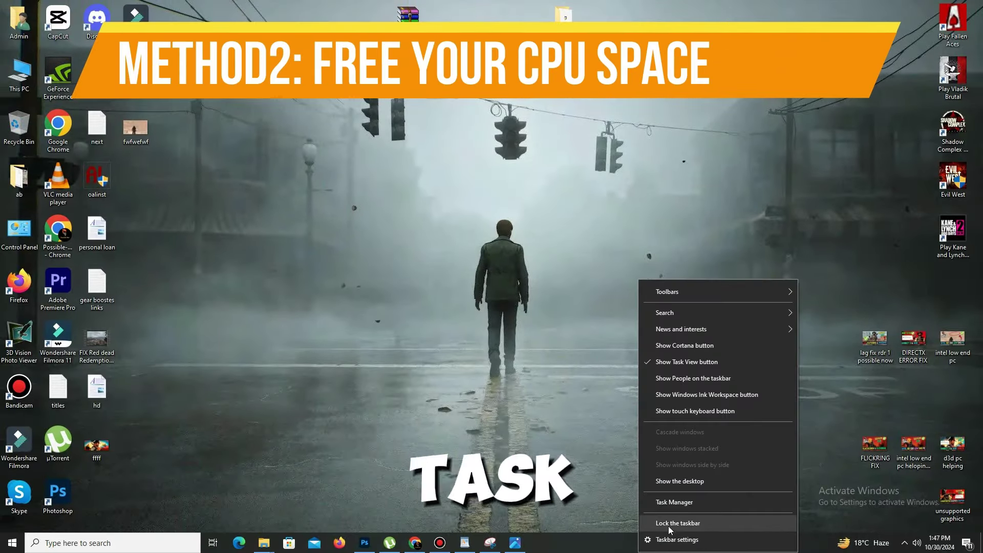
click(692, 502)
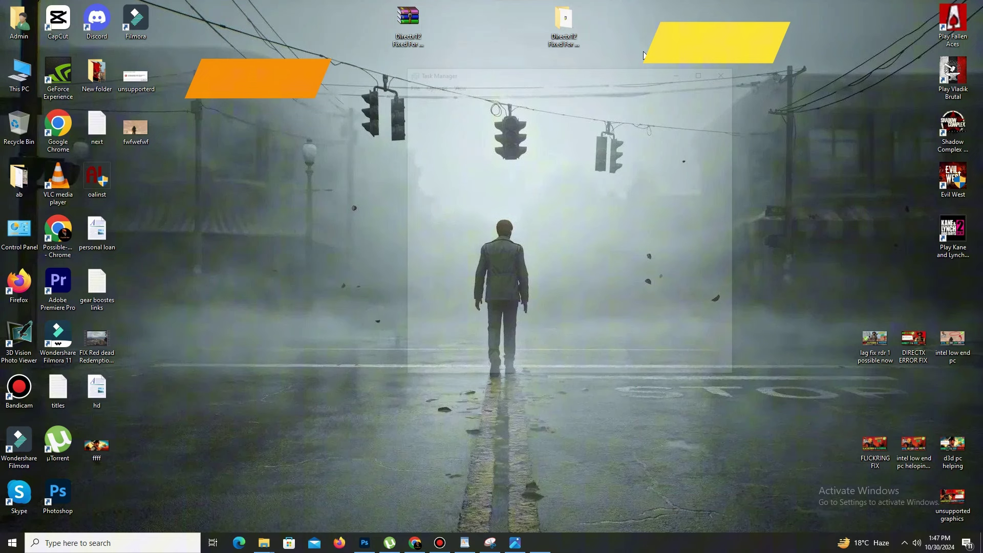
drag(543, 75, 467, 112)
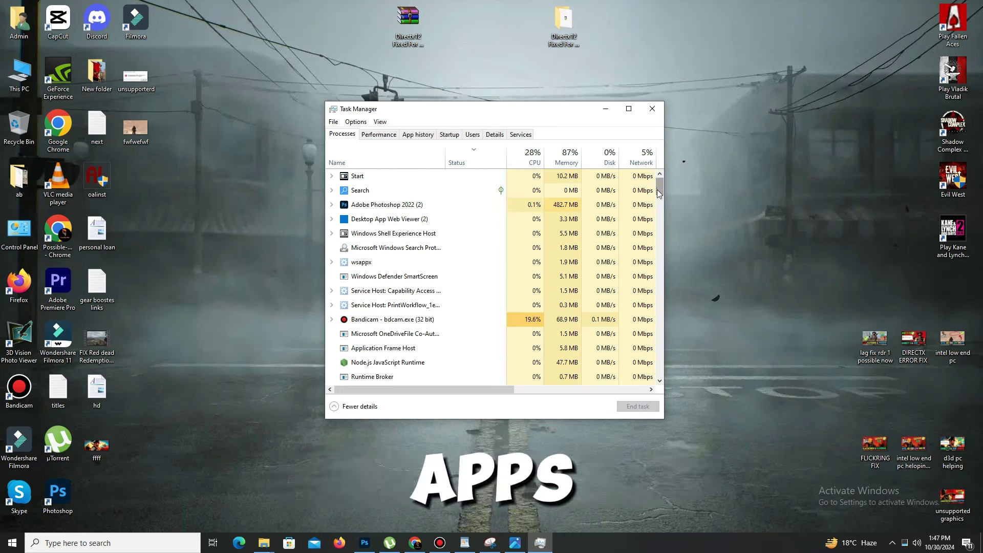
mouse_move(658, 192)
mouse_down()
mouse_move(656, 372)
mouse_move(658, 179)
mouse_up()
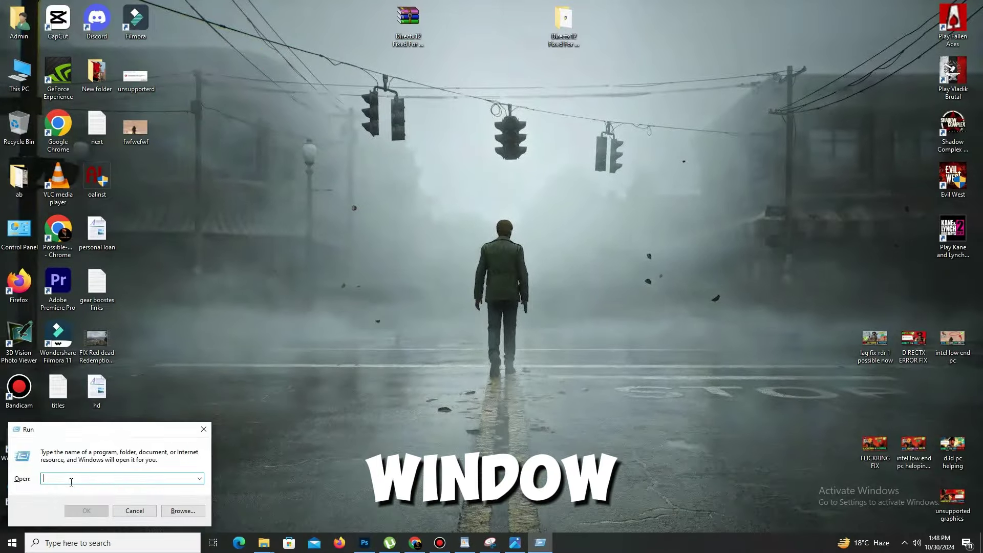
Open the Prefetch folder through Run and grant access to it
text(pref)
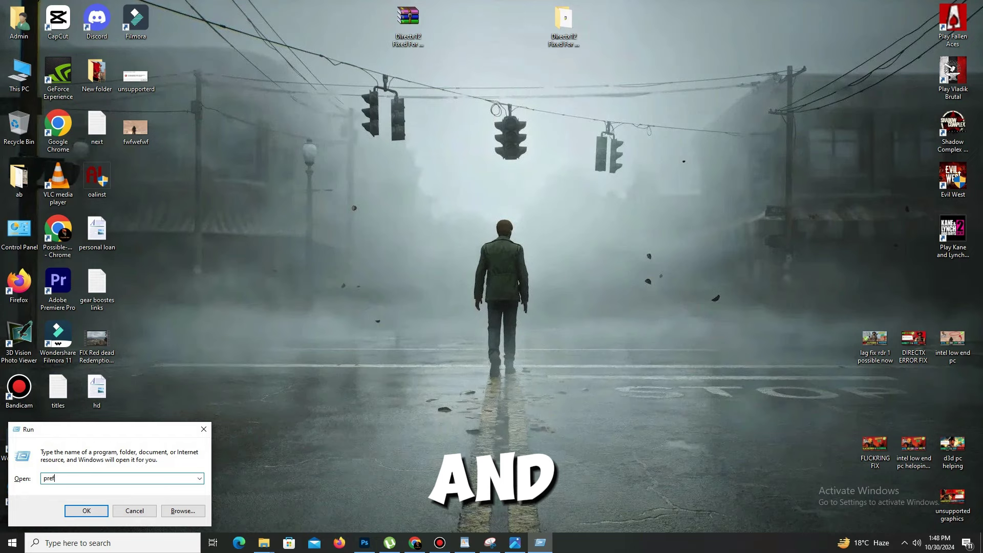
text(etch)
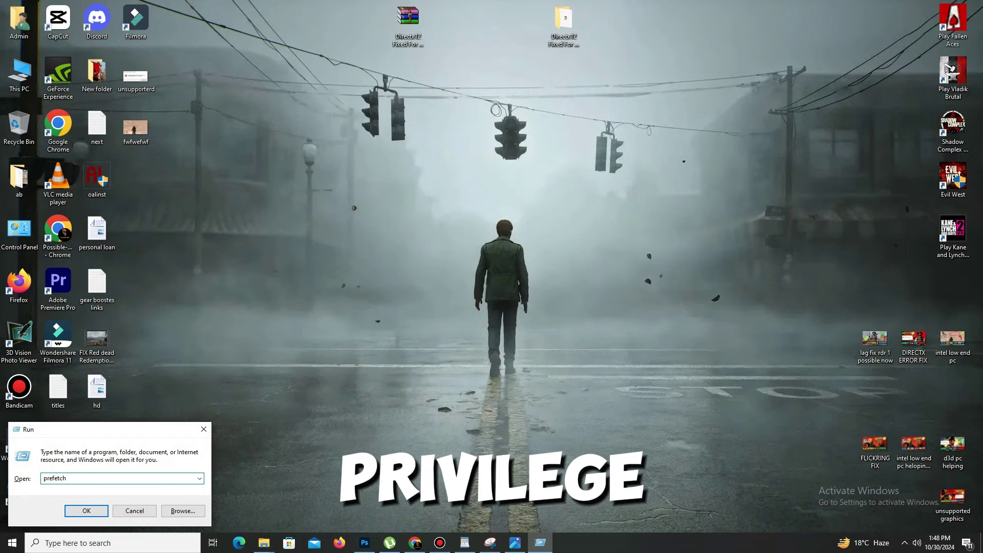
key(Return)
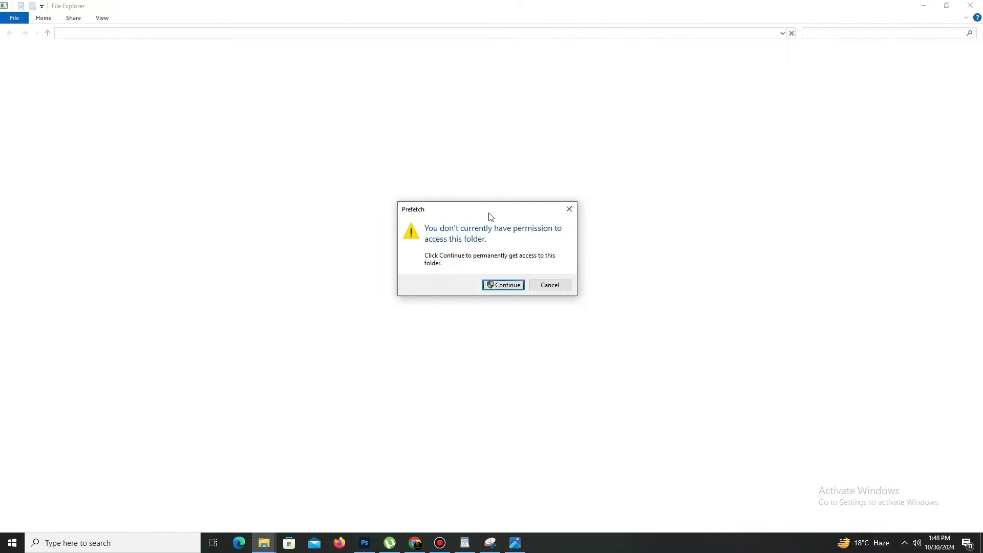
click(508, 287)
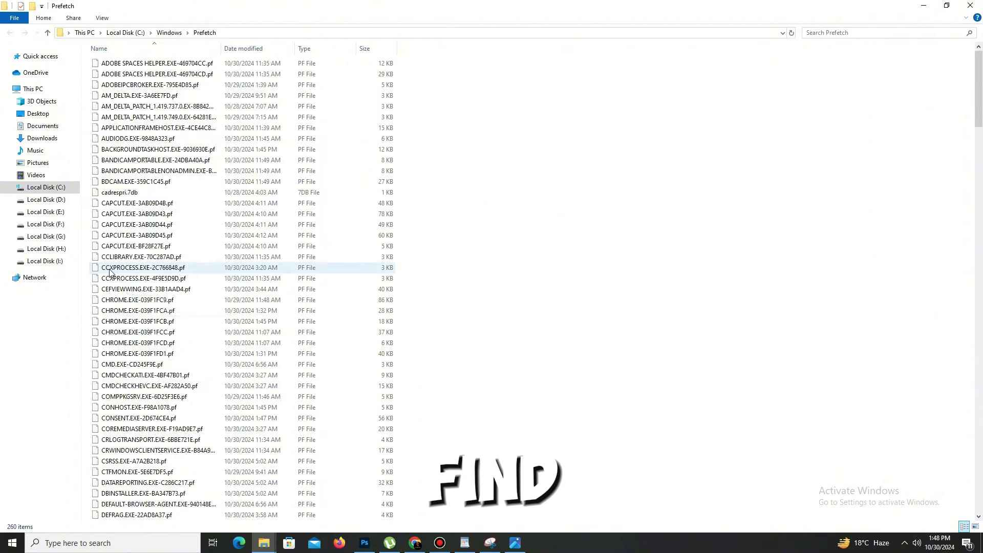
Delete all Prefetch files, skipping the ones still in use for all items
key(ctrl+a)
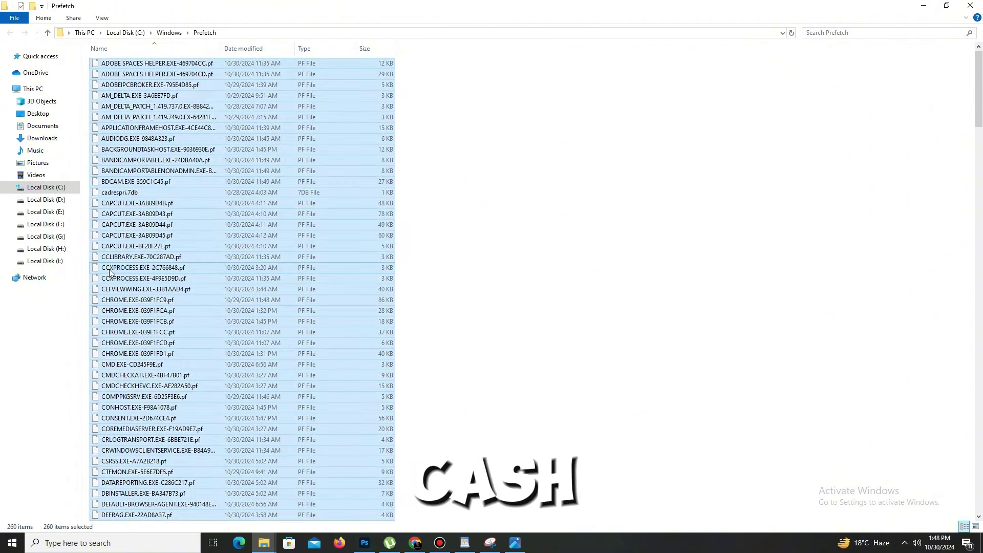
right_click(140, 175)
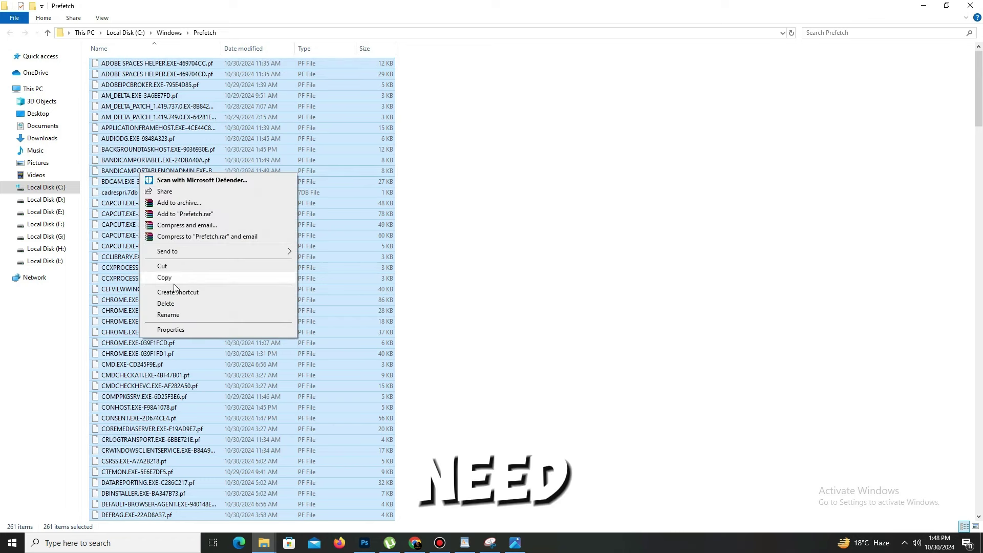
click(180, 306)
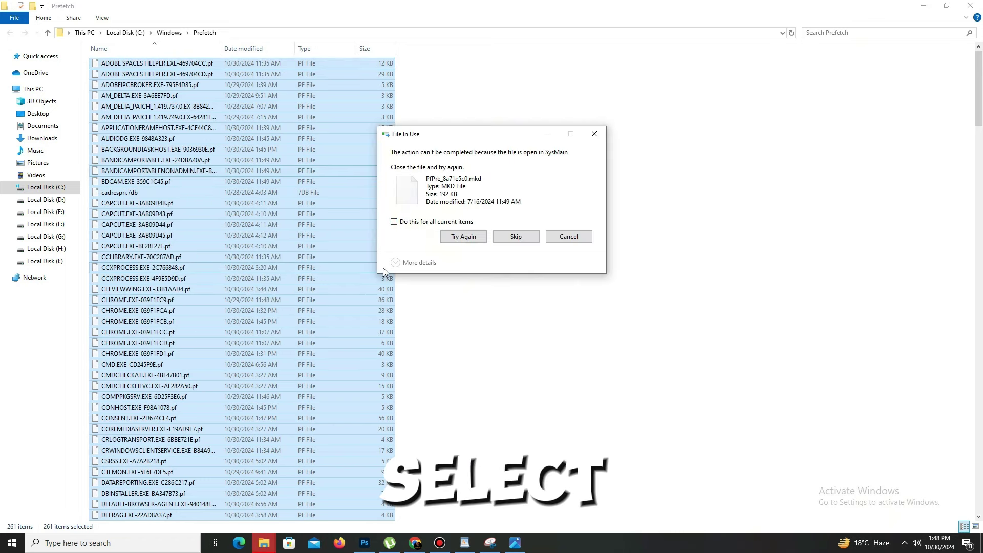
click(416, 223)
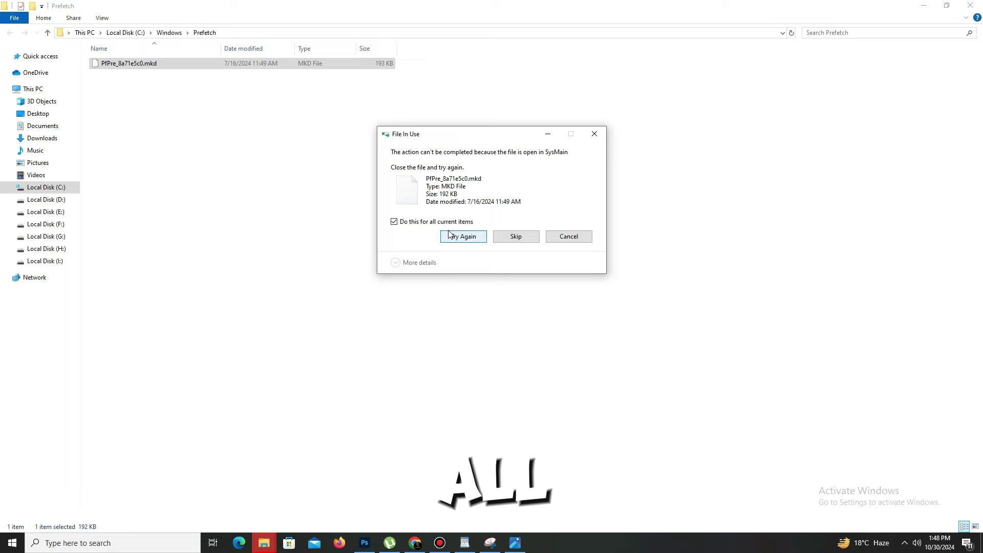
click(512, 237)
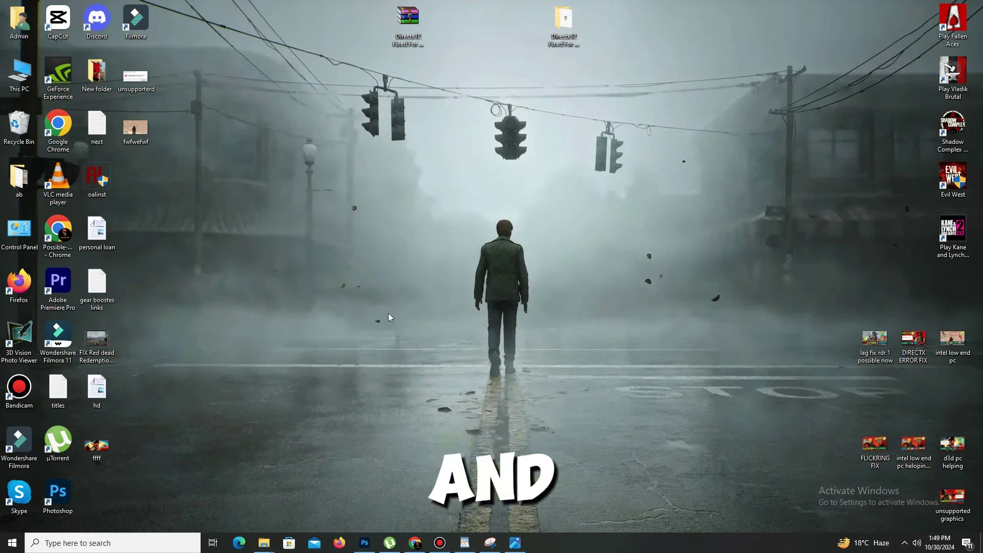
Open the %temp% folder from the Run dialog
key(super+r)
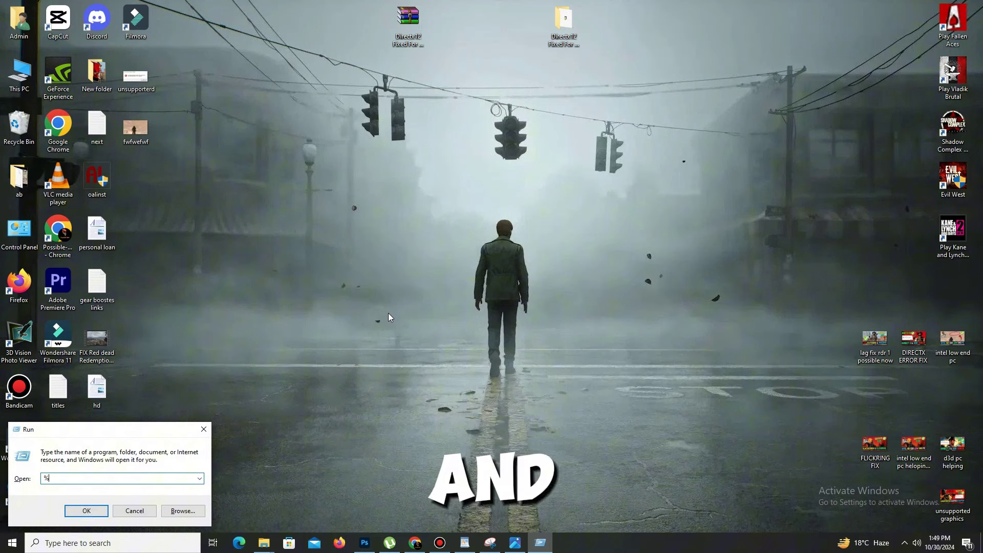
text(em)
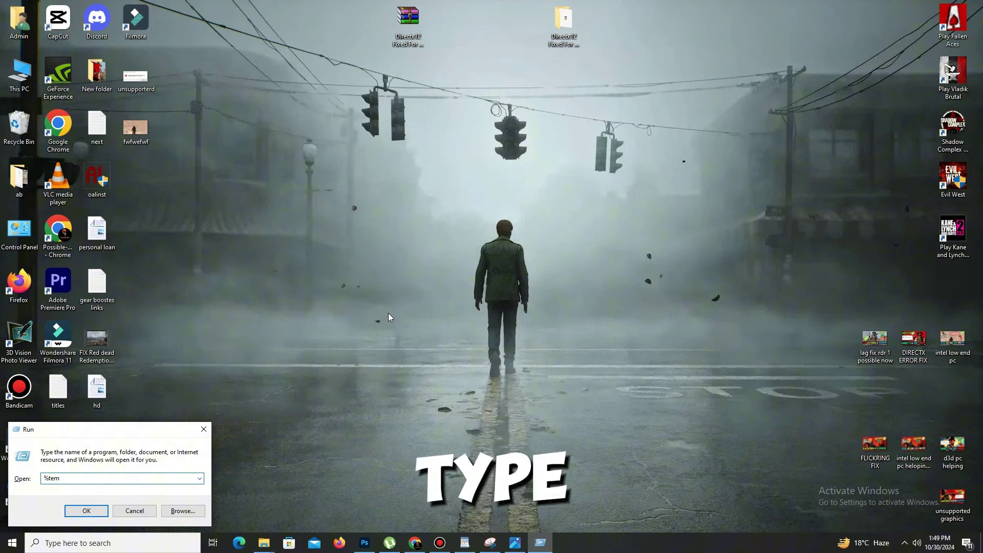
text(p%)
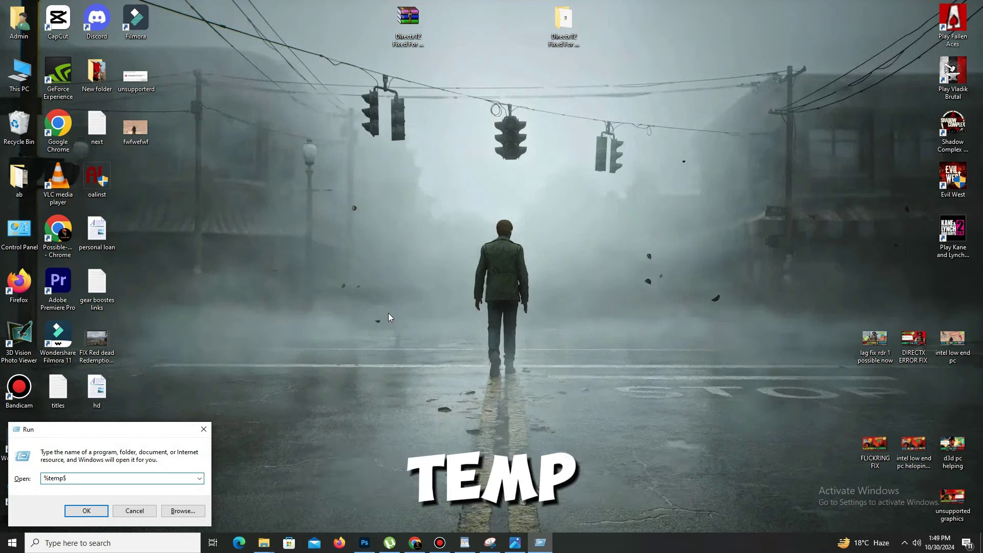
key(BackSpace)
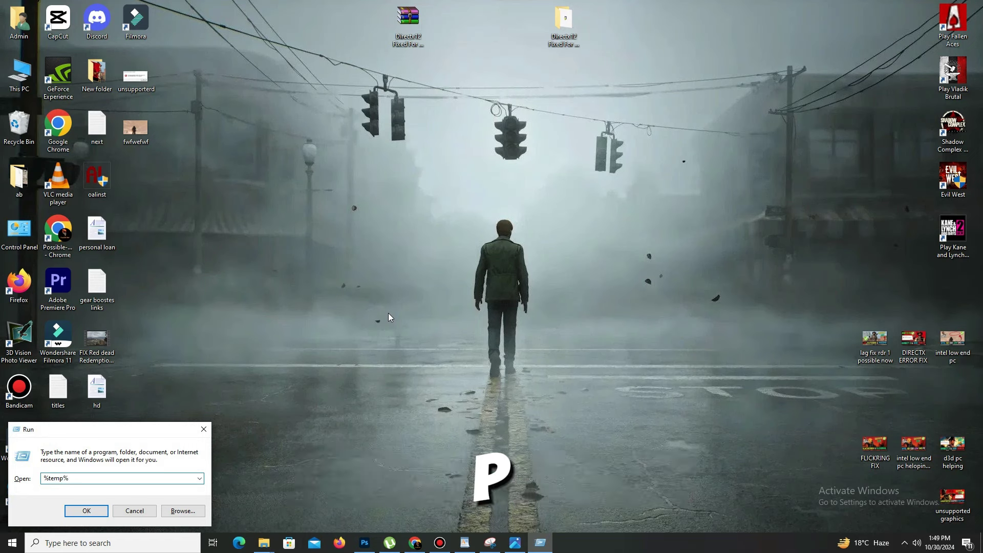
text(%)
key(ctrl+a)
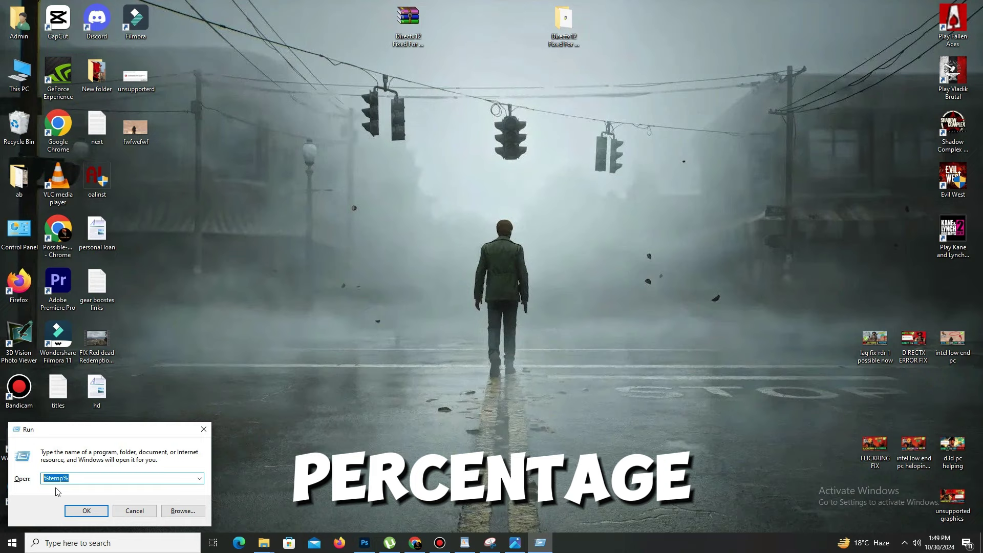
click(86, 511)
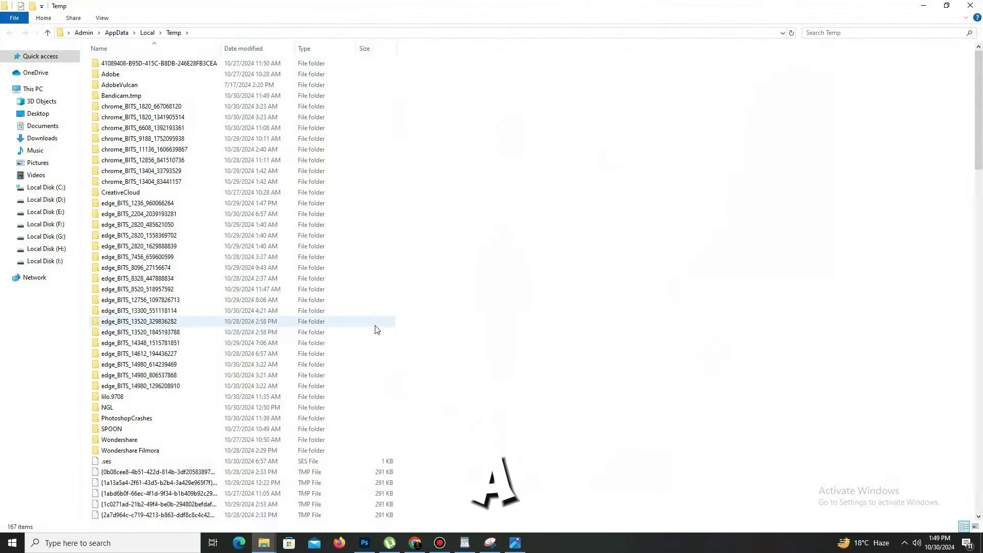
Recycle all Temp files, skipping in-use and admin-locked folders, then minimize the window
key(ctrl+a)
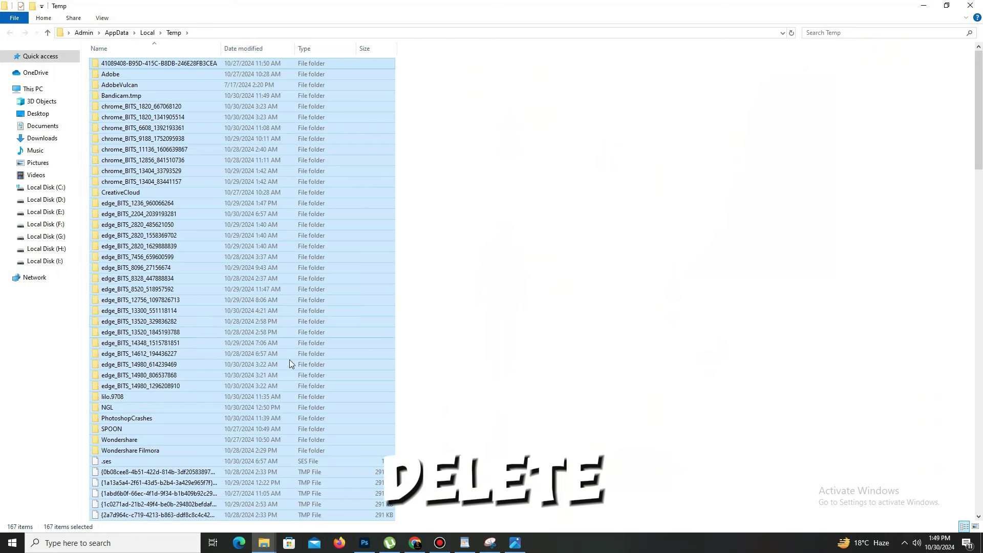
right_click(170, 289)
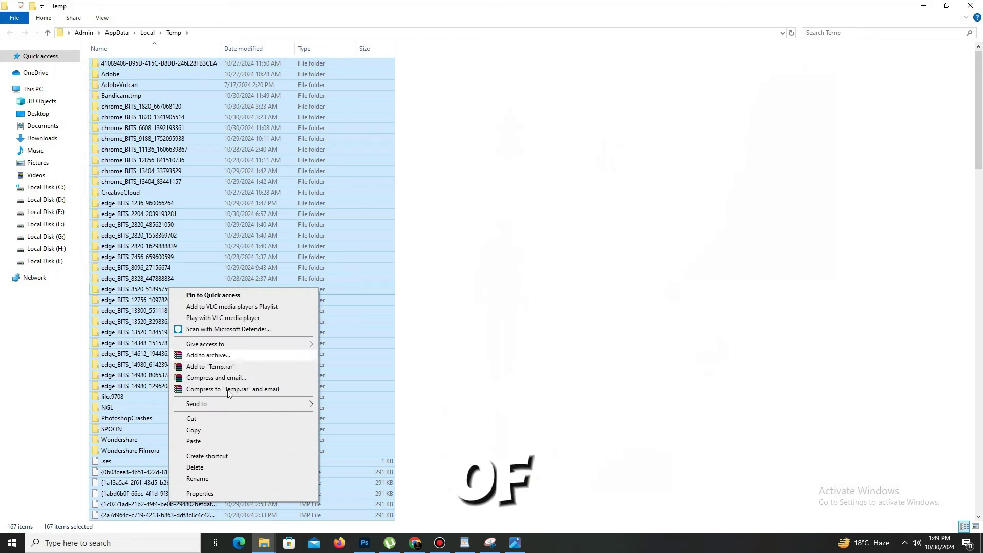
click(211, 468)
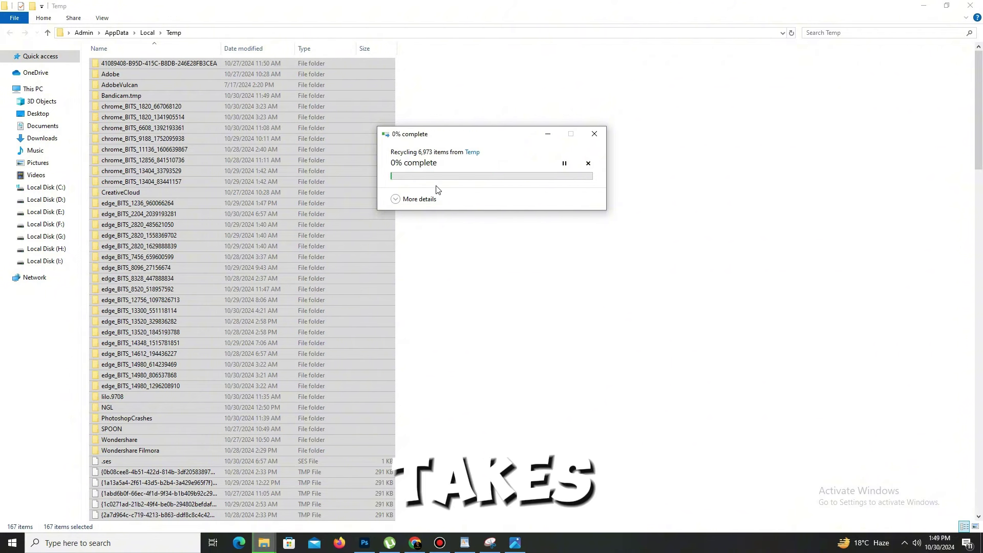
drag(474, 136, 561, 128)
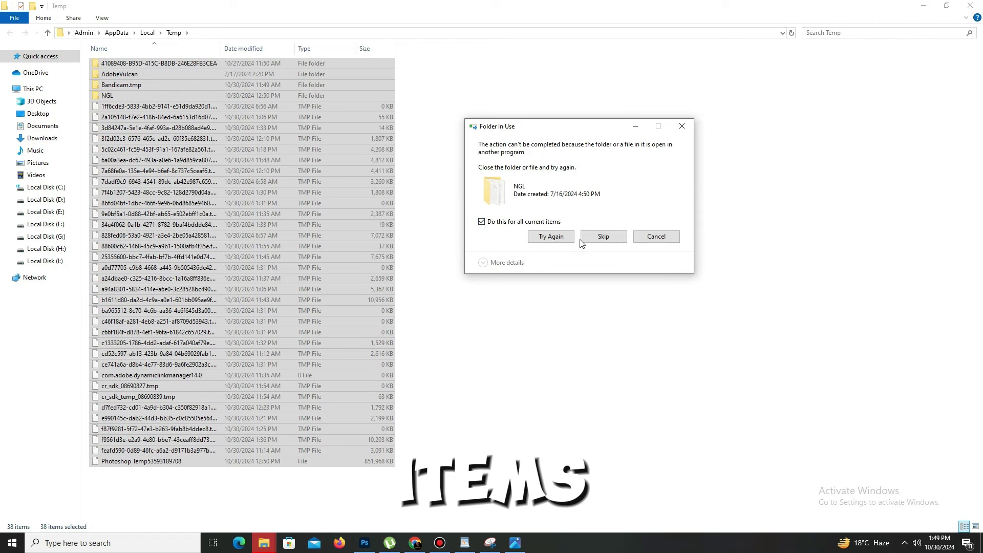
click(612, 241)
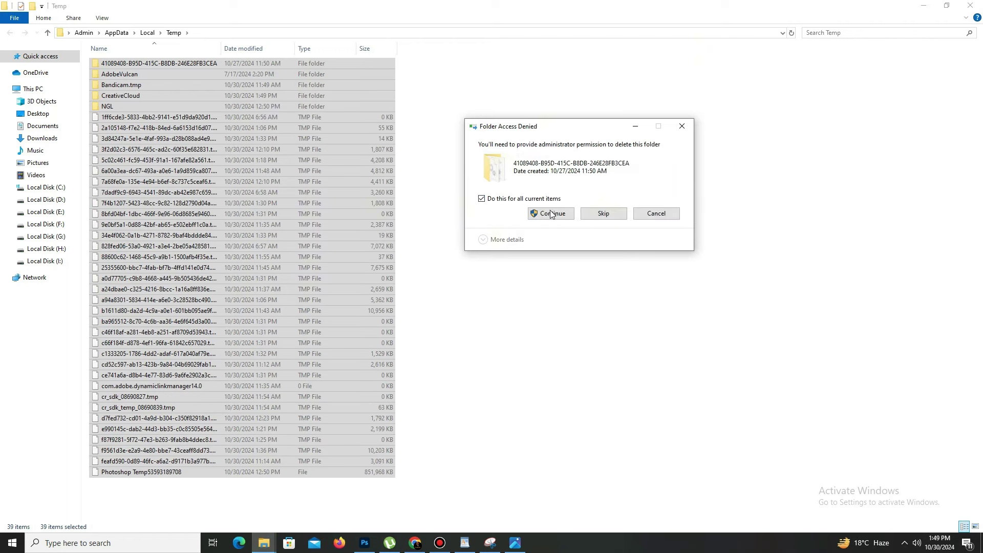
click(604, 213)
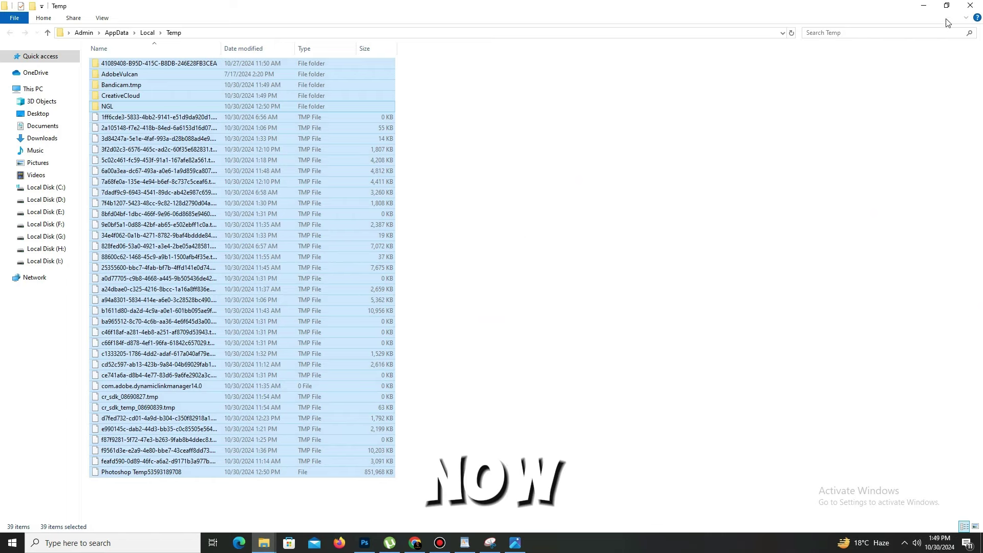
click(923, 5)
Refresh the desktop and reopen Task Manager from the taskbar menu, repositioning its window
right_click(506, 121)
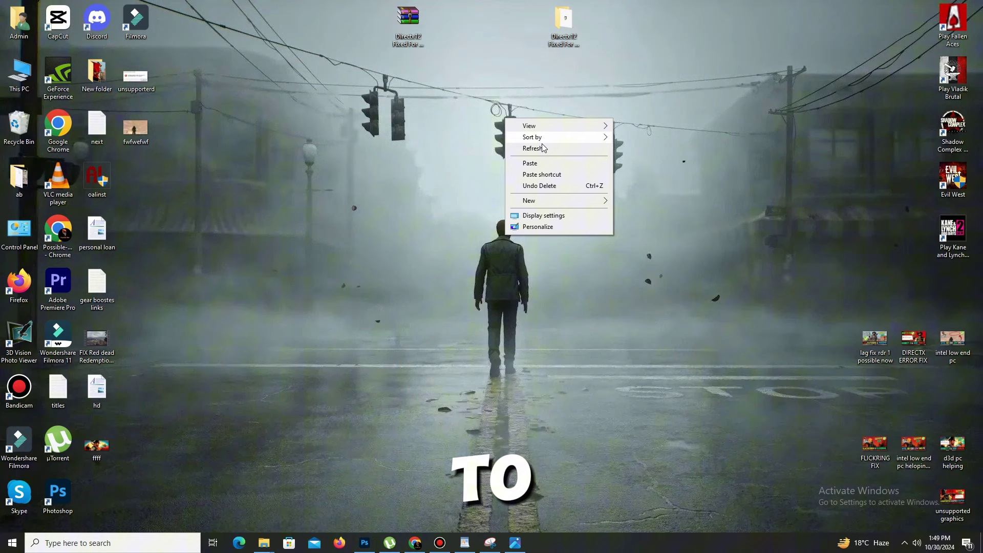
click(539, 149)
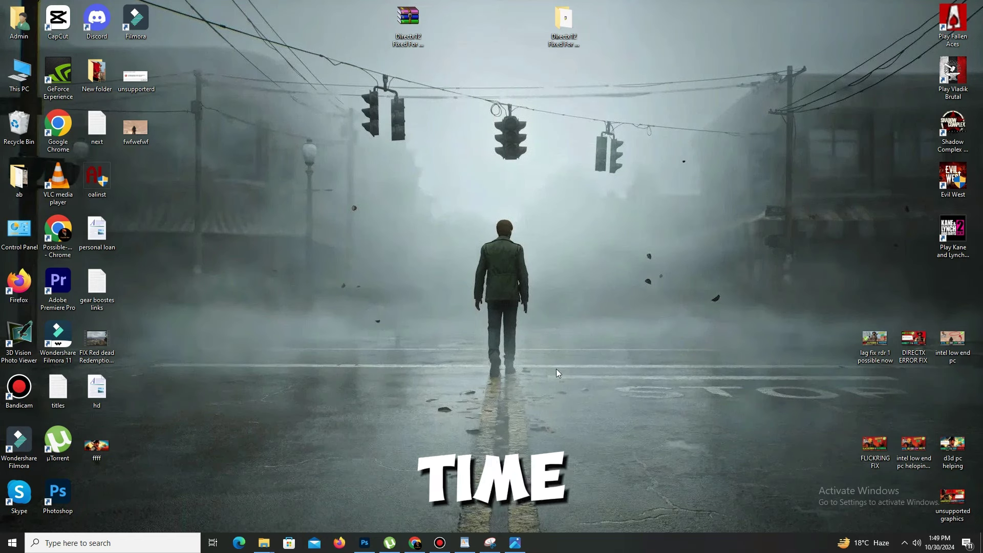
right_click(560, 546)
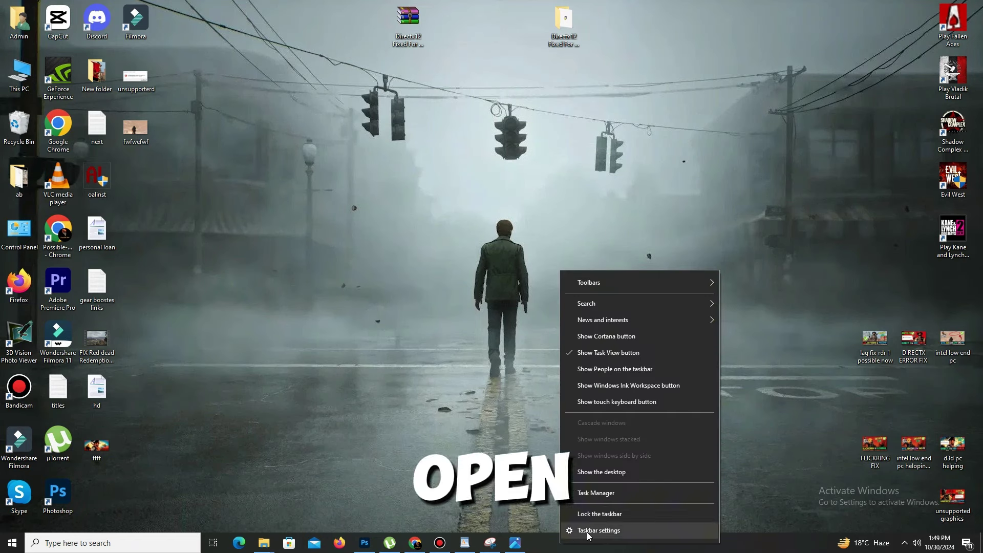
click(620, 494)
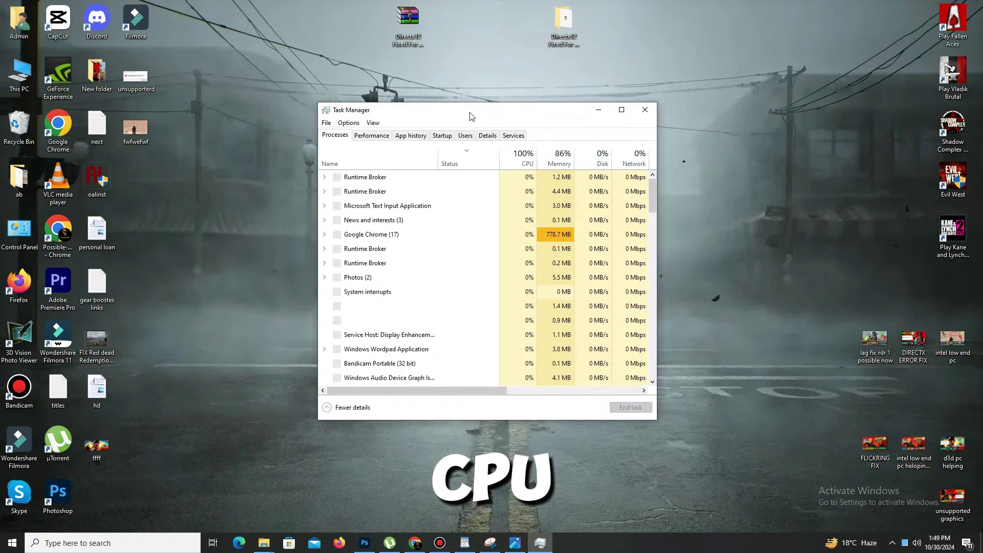
drag(469, 111, 497, 109)
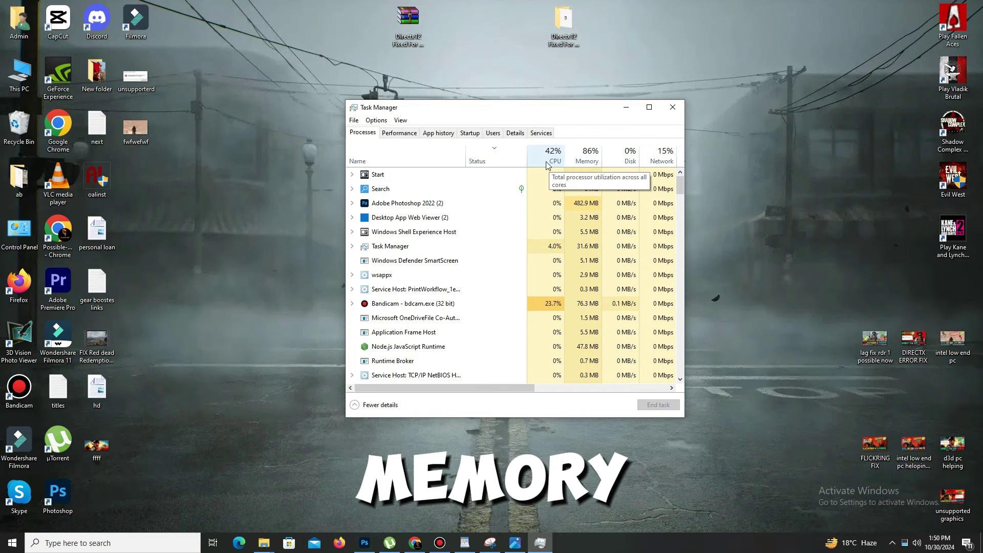
drag(563, 110, 502, 104)
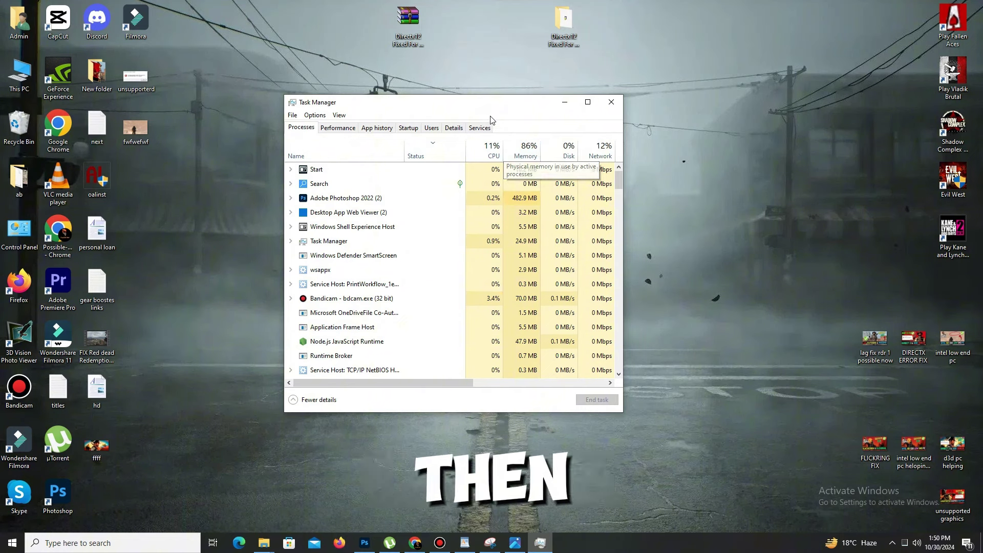
drag(492, 111, 535, 106)
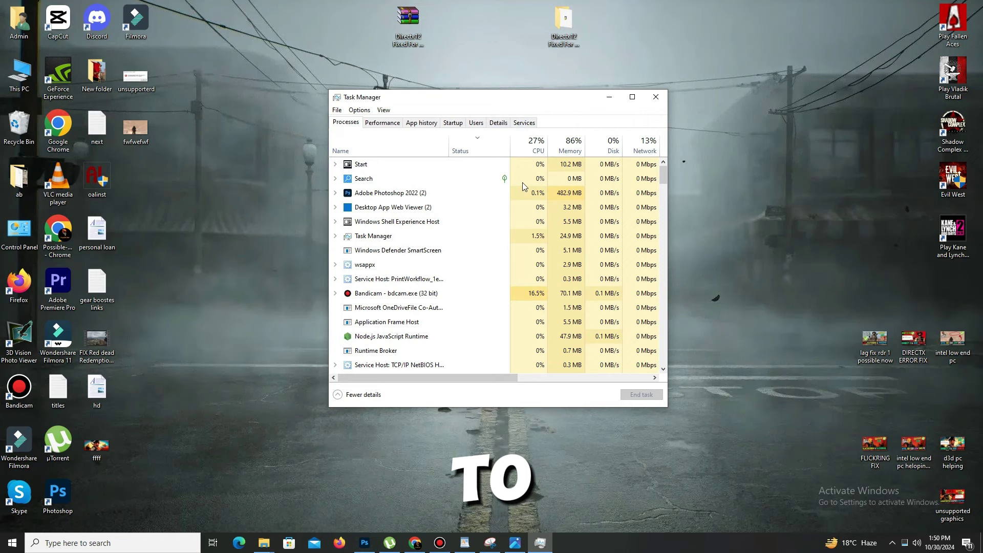
Review process CPU and memory use and try ending Service Host: Unistack
scroll(424, 245, down, 2)
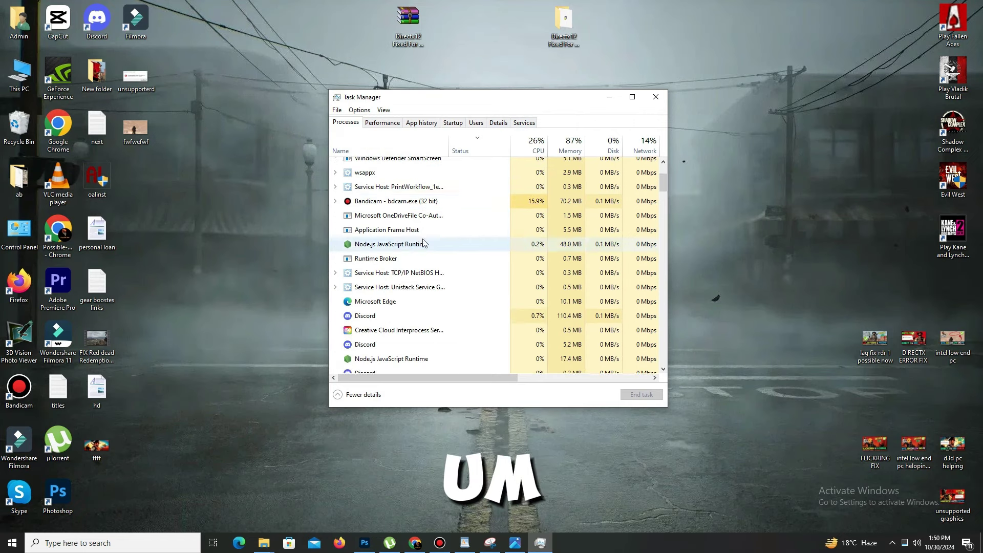
scroll(424, 244, down, 1)
right_click(424, 242)
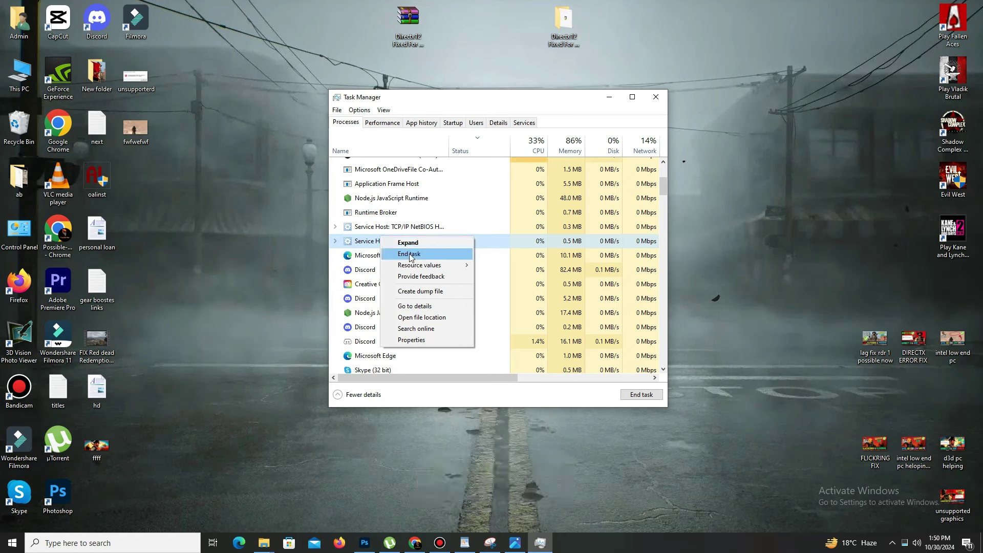
click(528, 104)
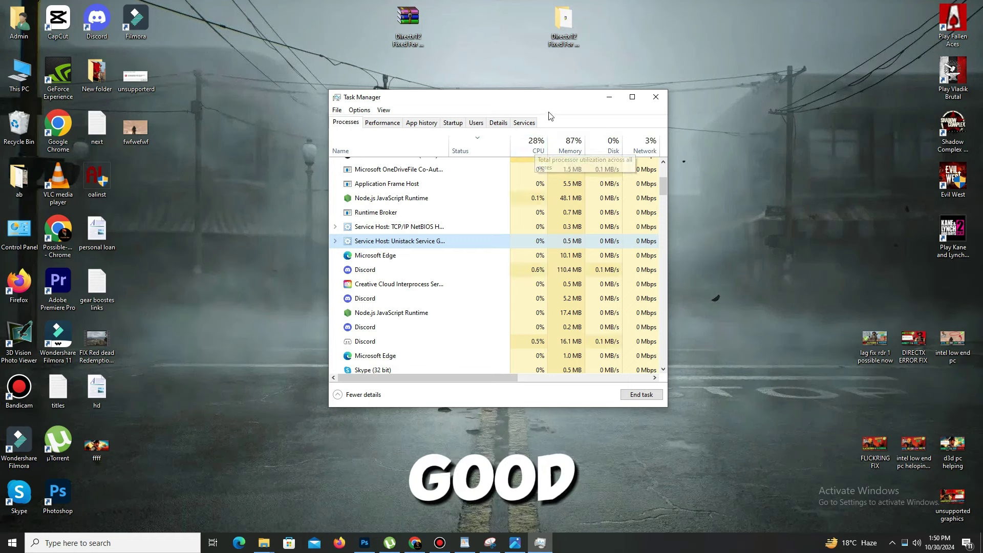
Close the Task Manager window
click(656, 97)
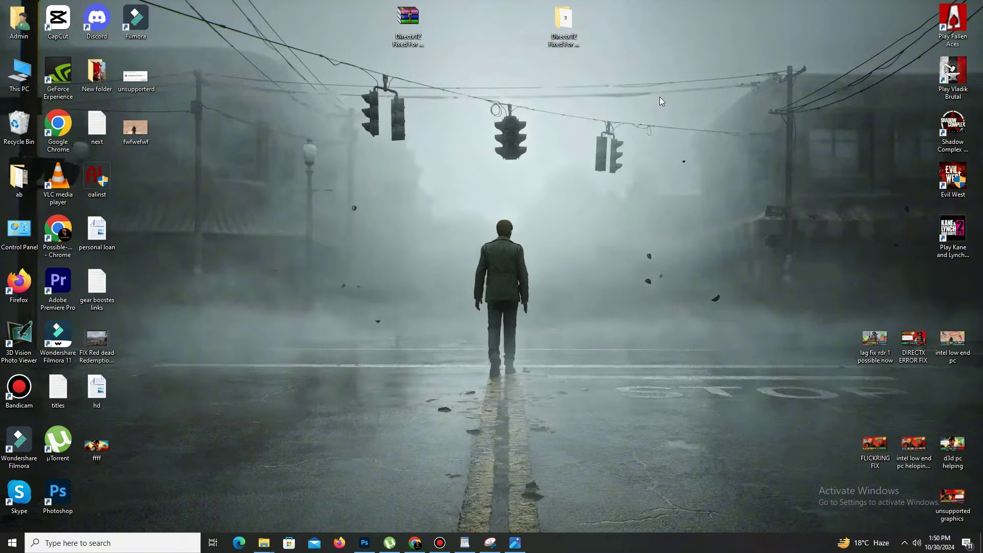